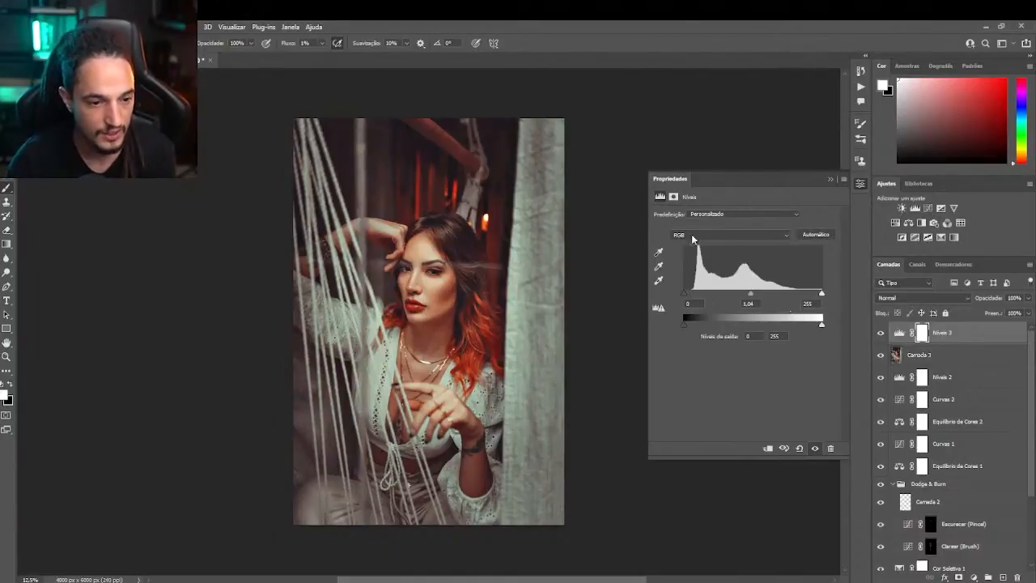
Add a Curves adjustment layer above Níveis 3 and test the white and black end points of its RGB curve
{"action": "left_click", "coordinate": [926, 210]}
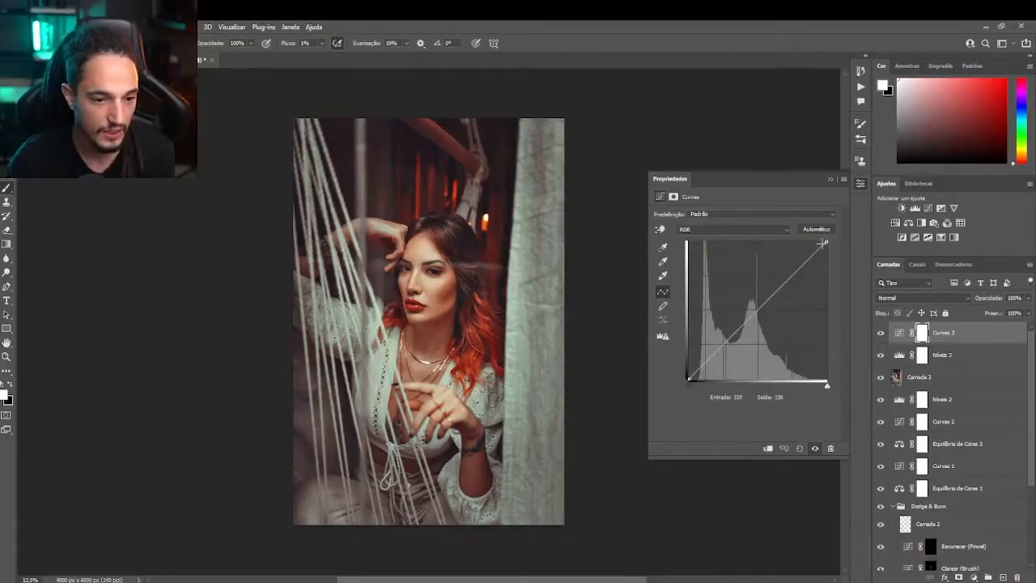
{"action": "left_click_drag", "start_coordinate": [827, 241], "coordinate": [836, 213]}
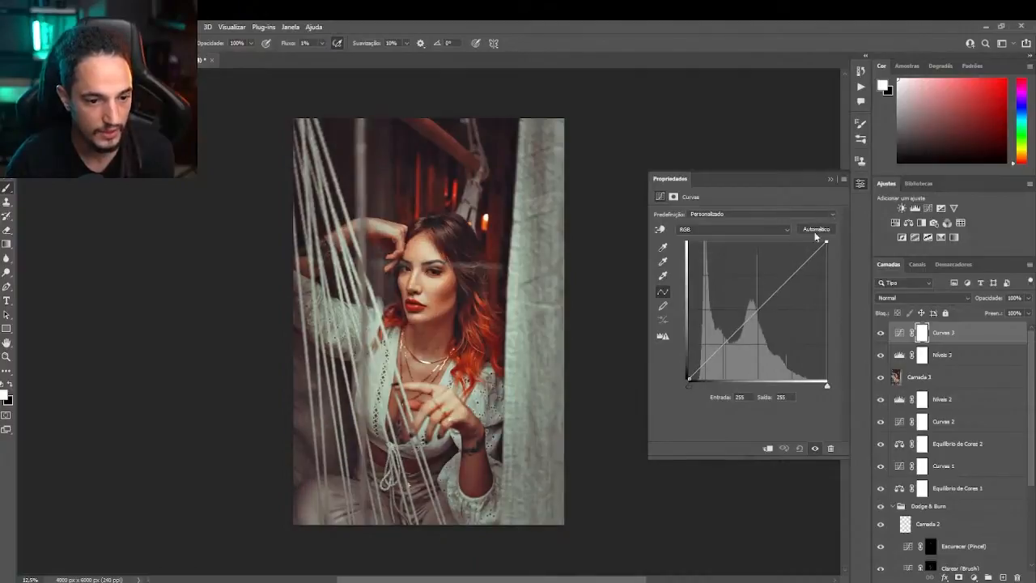
{"action": "left_click_drag", "start_coordinate": [688, 376], "coordinate": [668, 387]}
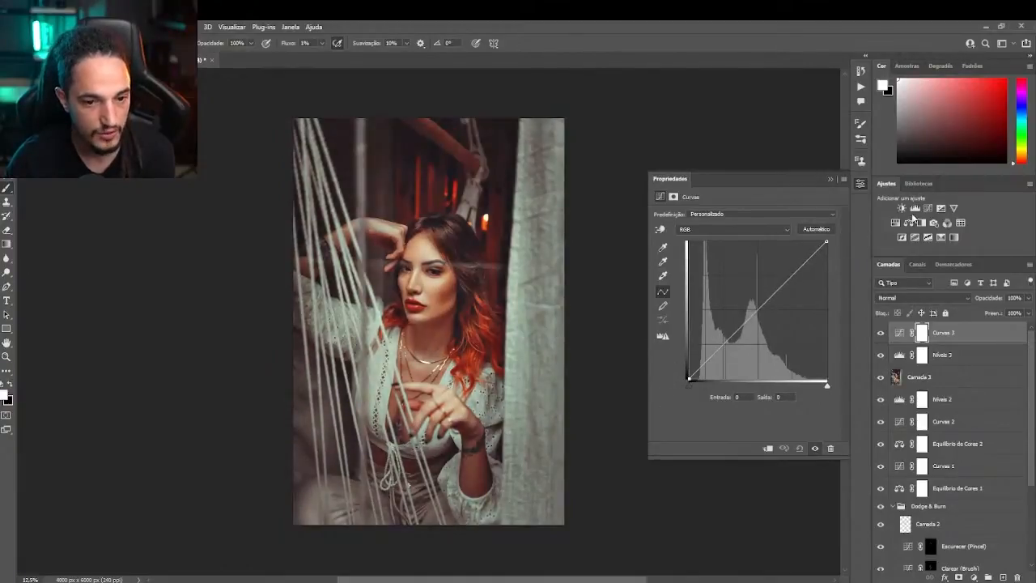
Adjust the midtone slider of the Níveis 3 adjustment layer slightly
{"action": "left_click", "coordinate": [945, 357]}
{"action": "mouse_move", "coordinate": [753, 298]}
{"action": "left_mouse_down"}
{"action": "mouse_move", "coordinate": [737, 298]}
{"action": "mouse_move", "coordinate": [752, 304]}
{"action": "left_mouse_up"}
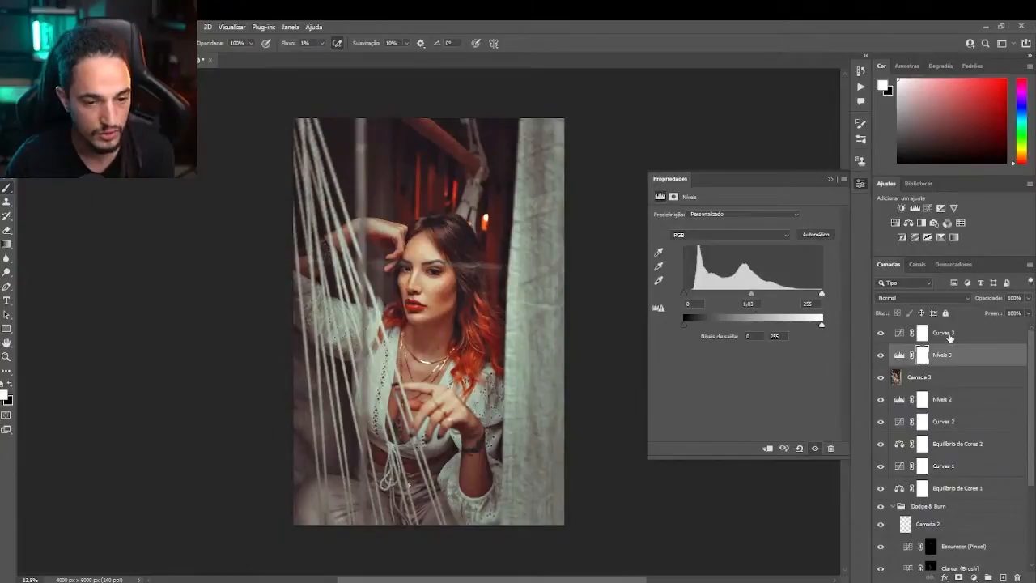
Place five points along the diagonal RGB curve of the Curvas 3 layer, from shadows to highlights
{"action": "left_click", "coordinate": [947, 336]}
{"action": "left_click", "coordinate": [739, 329]}
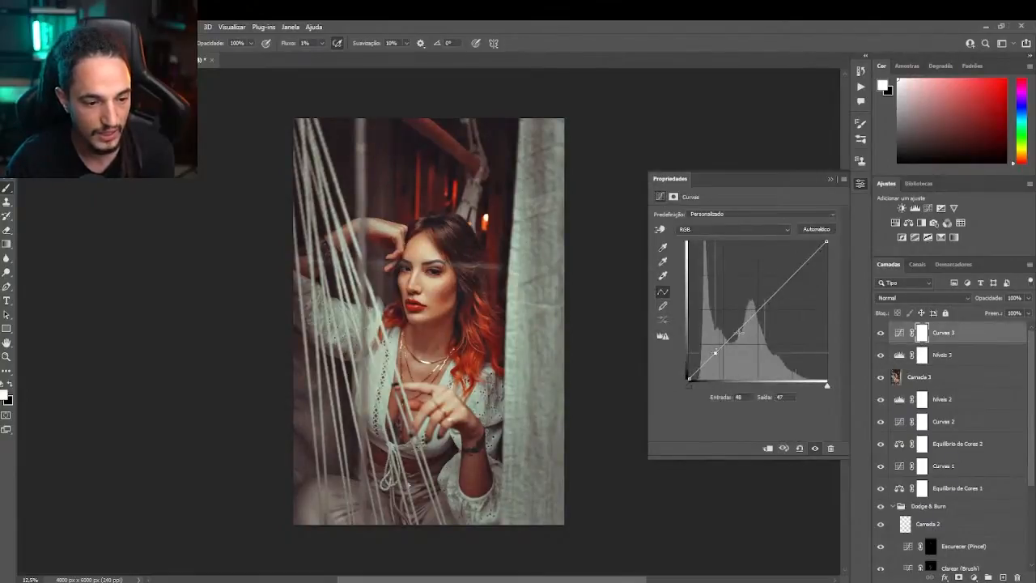
{"action": "left_click", "coordinate": [759, 311]}
{"action": "left_click", "coordinate": [777, 292]}
{"action": "left_click", "coordinate": [801, 269]}
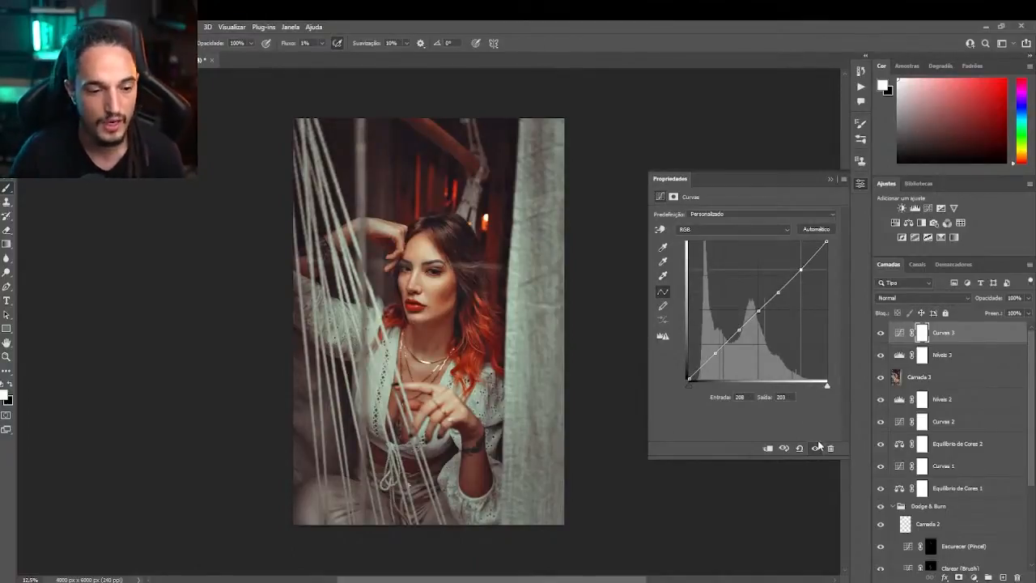
Try small shifts of the highlight, midtone and shadow points on the Curvas 3 curve
{"action": "mouse_move", "coordinate": [800, 270]}
{"action": "left_mouse_down"}
{"action": "mouse_move", "coordinate": [805, 256]}
{"action": "mouse_move", "coordinate": [800, 270]}
{"action": "left_mouse_up"}
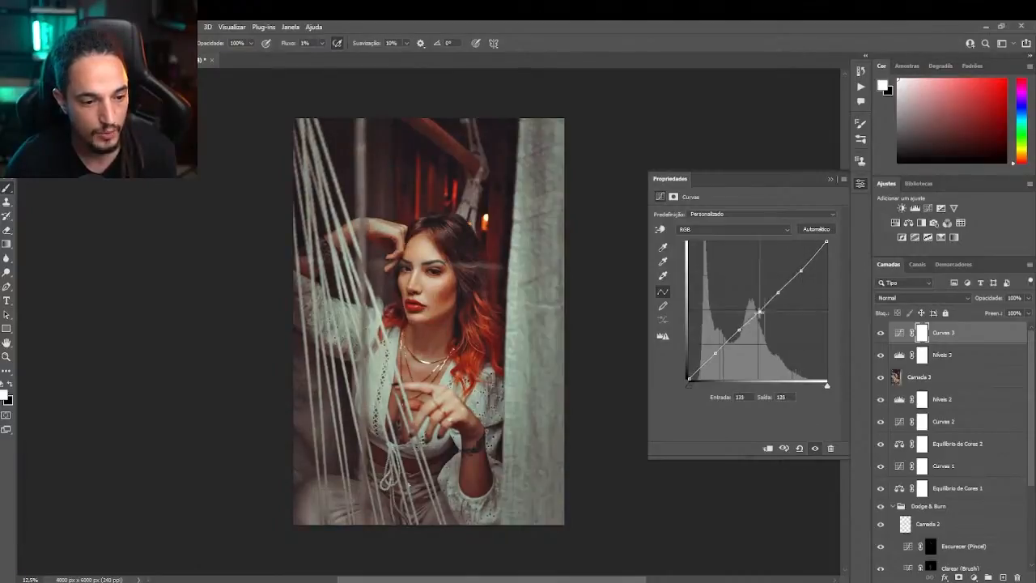
{"action": "left_click", "coordinate": [758, 310]}
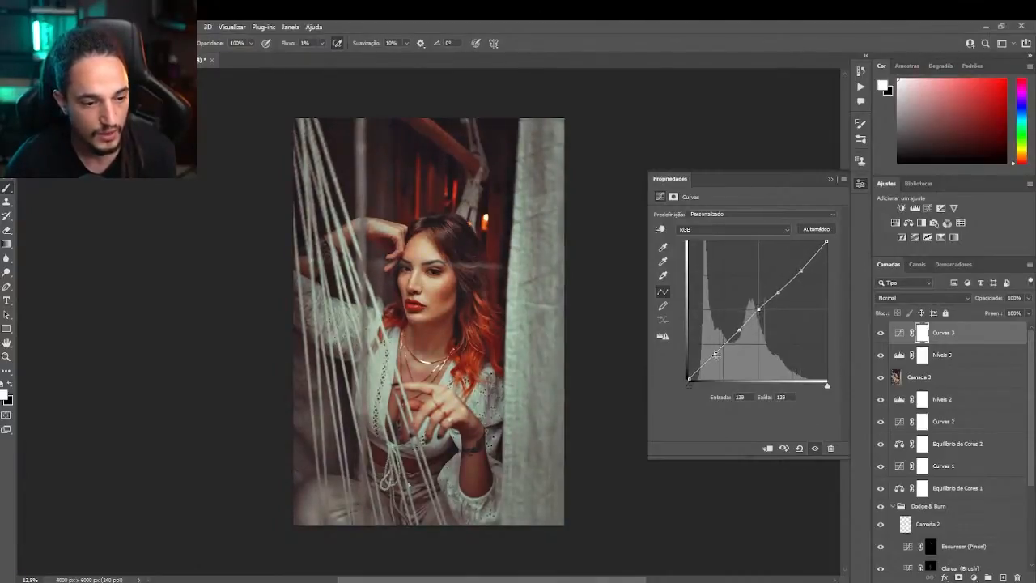
{"action": "mouse_move", "coordinate": [715, 353]}
{"action": "left_mouse_down"}
{"action": "mouse_move", "coordinate": [712, 341]}
{"action": "mouse_move", "coordinate": [712, 353]}
{"action": "left_mouse_up"}
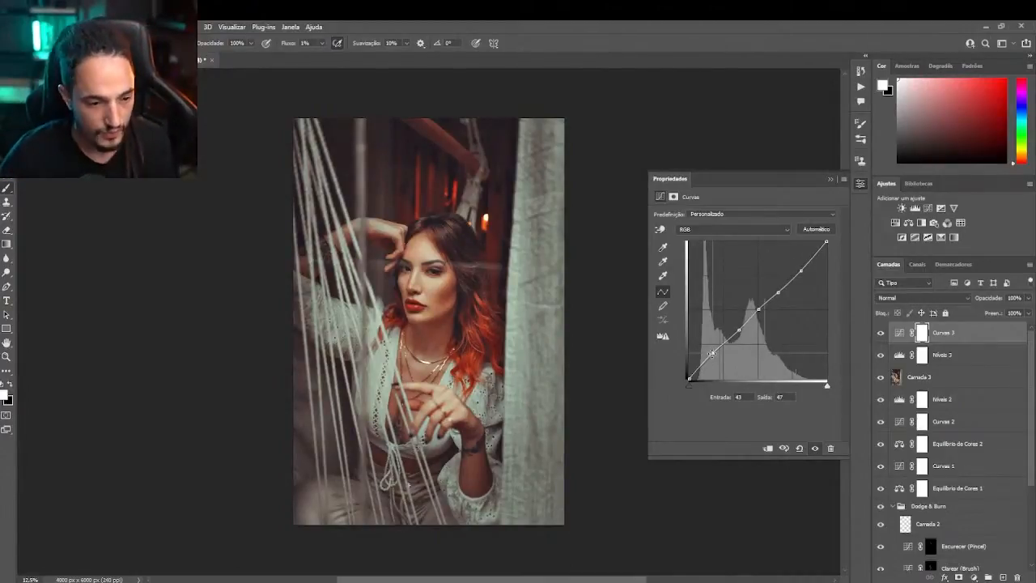
Remove all five inner points from the Curvas 3 curve to restore a straight diagonal
{"action": "left_click_drag", "start_coordinate": [712, 353], "coordinate": [772, 486]}
{"action": "left_click_drag", "start_coordinate": [739, 330], "coordinate": [786, 394]}
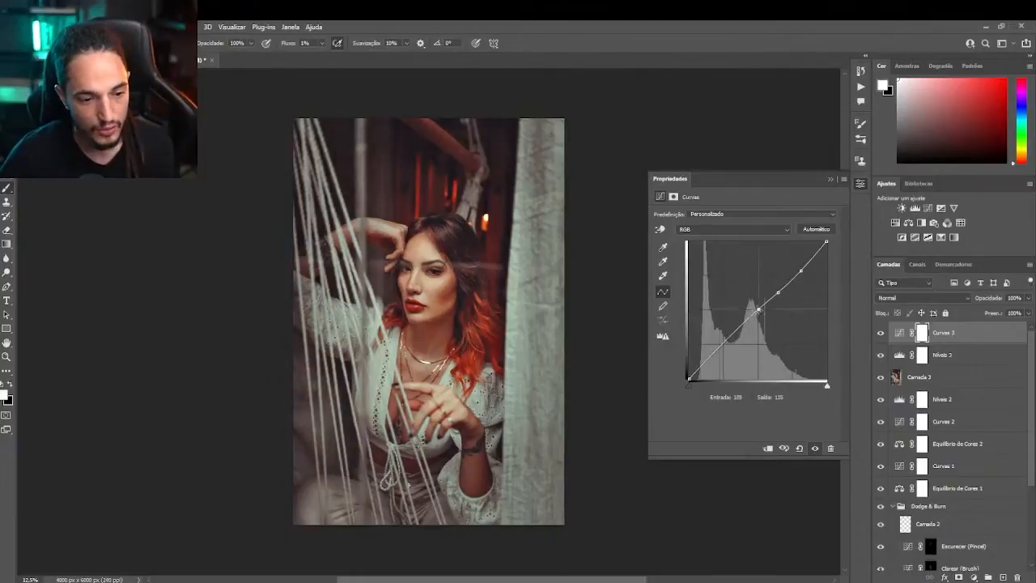
{"action": "left_click_drag", "start_coordinate": [758, 309], "coordinate": [786, 394]}
{"action": "left_click_drag", "start_coordinate": [777, 292], "coordinate": [809, 397]}
{"action": "left_click_drag", "start_coordinate": [800, 270], "coordinate": [920, 408]}
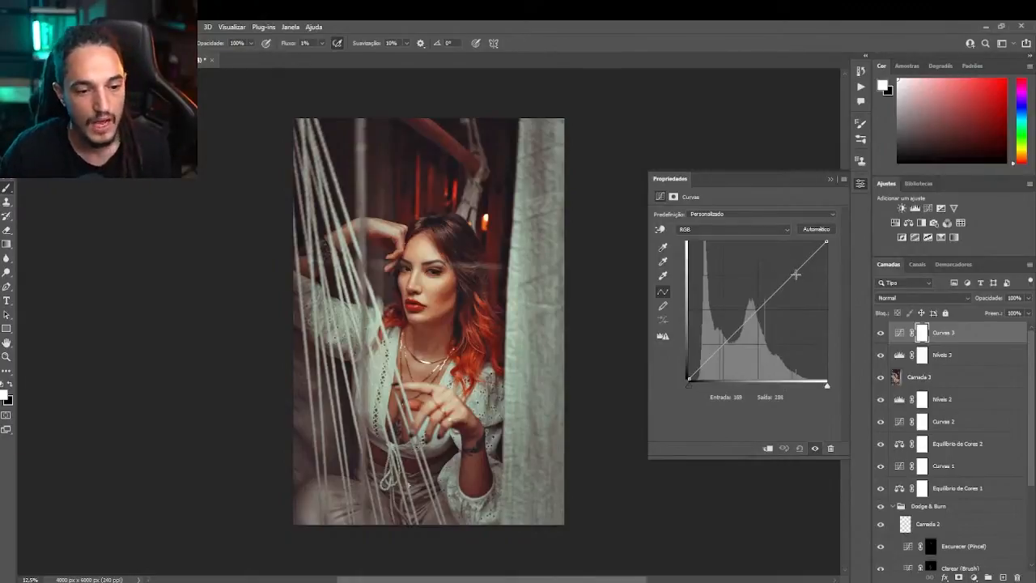
Bend the RGB curve into a strong S by raising a highlight point and lowering a shadow point to about input 62, output 43
{"action": "left_click_drag", "start_coordinate": [796, 275], "coordinate": [793, 255]}
{"action": "mouse_move", "coordinate": [719, 332]}
{"action": "left_mouse_down"}
{"action": "mouse_move", "coordinate": [722, 363]}
{"action": "mouse_move", "coordinate": [723, 351]}
{"action": "left_mouse_up"}
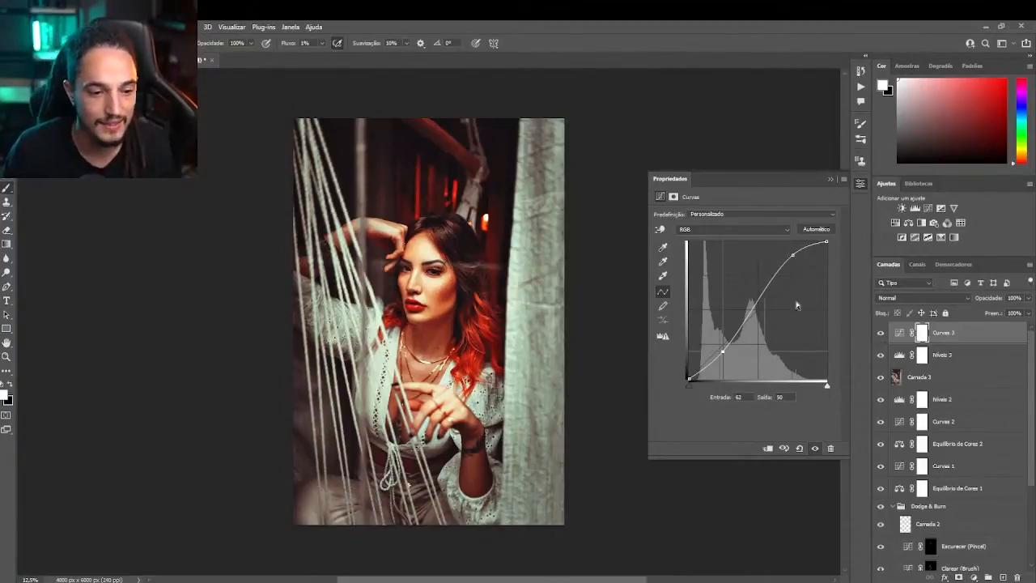
{"action": "mouse_move", "coordinate": [792, 256]}
{"action": "left_mouse_down"}
{"action": "mouse_move", "coordinate": [794, 274]}
{"action": "mouse_move", "coordinate": [793, 256]}
{"action": "left_mouse_up"}
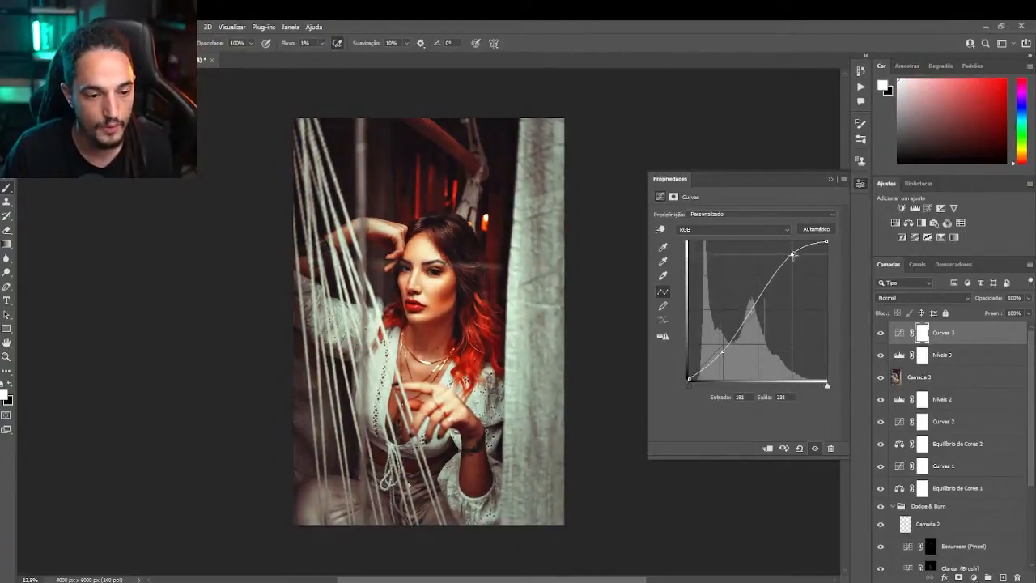
{"action": "left_click_drag", "start_coordinate": [722, 351], "coordinate": [722, 355]}
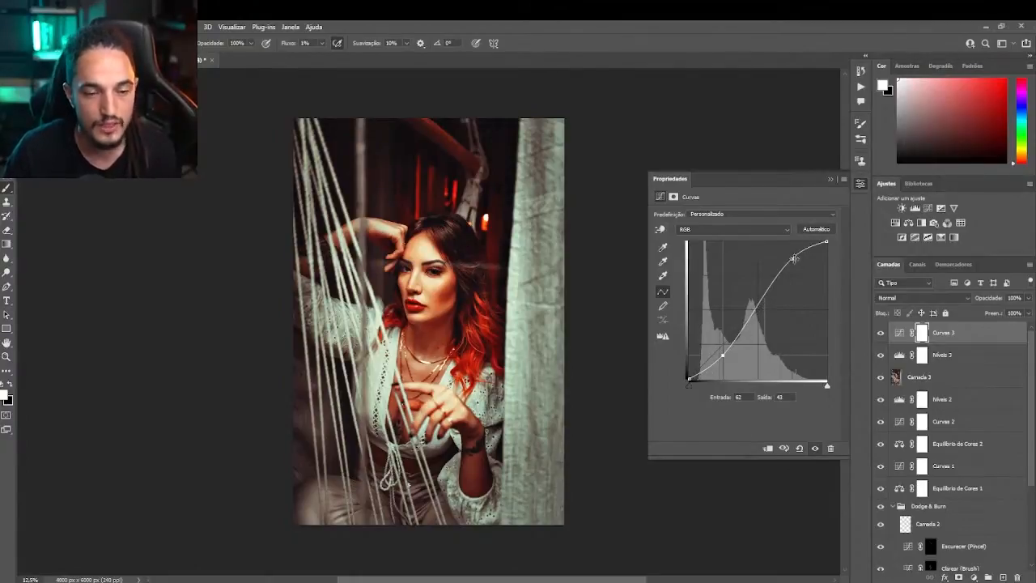
Bring the highlight and shadow points of the curve back close to the diagonal
{"action": "left_click_drag", "start_coordinate": [794, 258], "coordinate": [793, 274]}
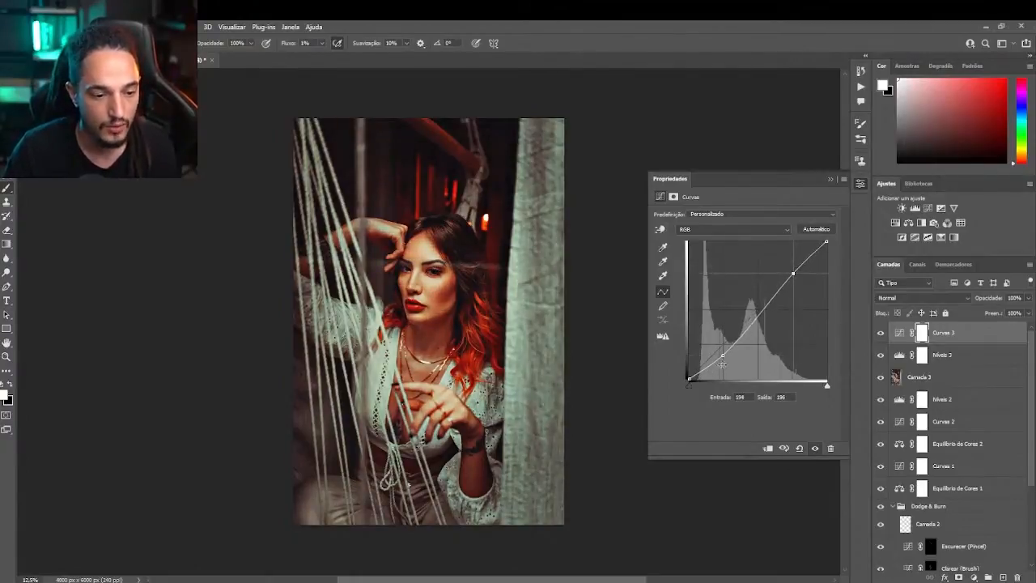
{"action": "left_click_drag", "start_coordinate": [722, 356], "coordinate": [722, 344]}
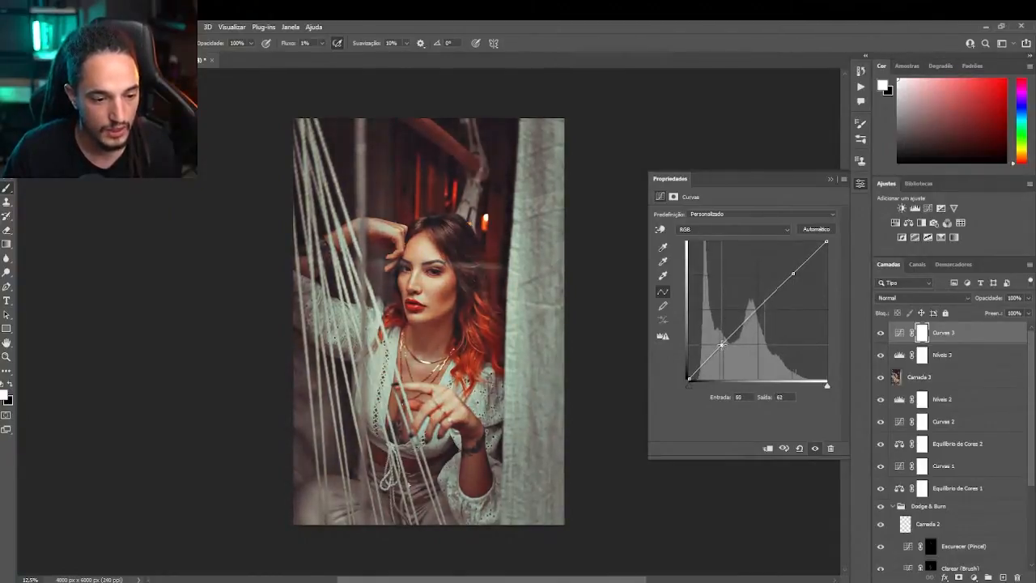
{"action": "left_click_drag", "start_coordinate": [793, 274], "coordinate": [793, 276]}
{"action": "left_click_drag", "start_coordinate": [724, 343], "coordinate": [726, 343]}
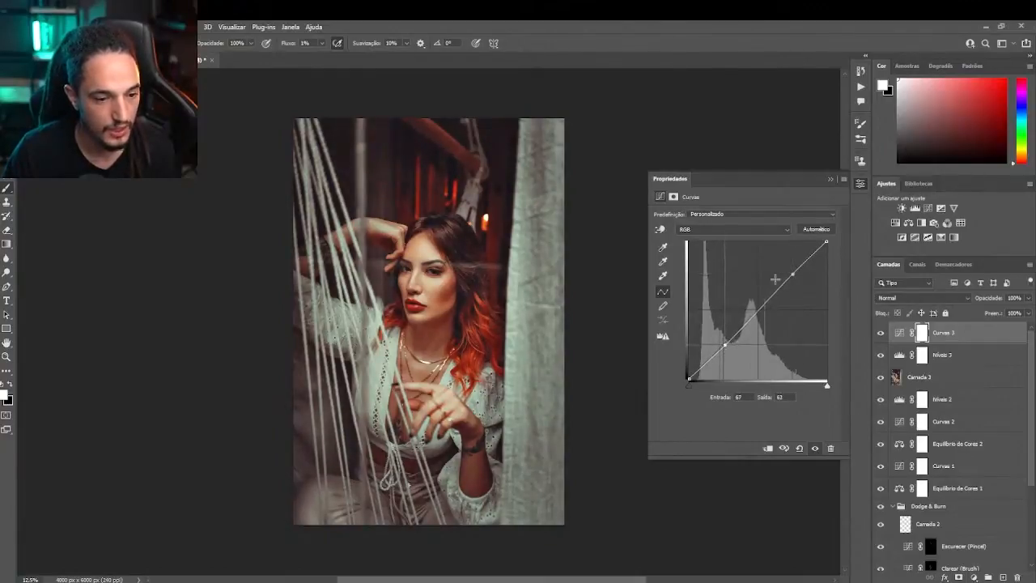
Raise the highlight point to about input 191, output 202, and anchor the shadows with two points at inputs of about 49 and 82
{"action": "left_click_drag", "start_coordinate": [792, 275], "coordinate": [791, 269]}
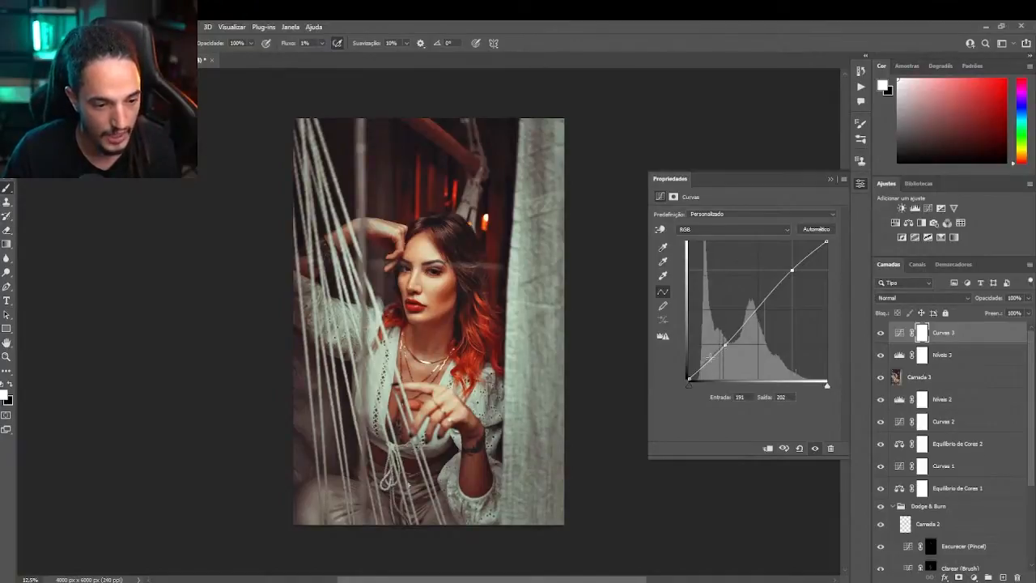
{"action": "left_click", "coordinate": [713, 354]}
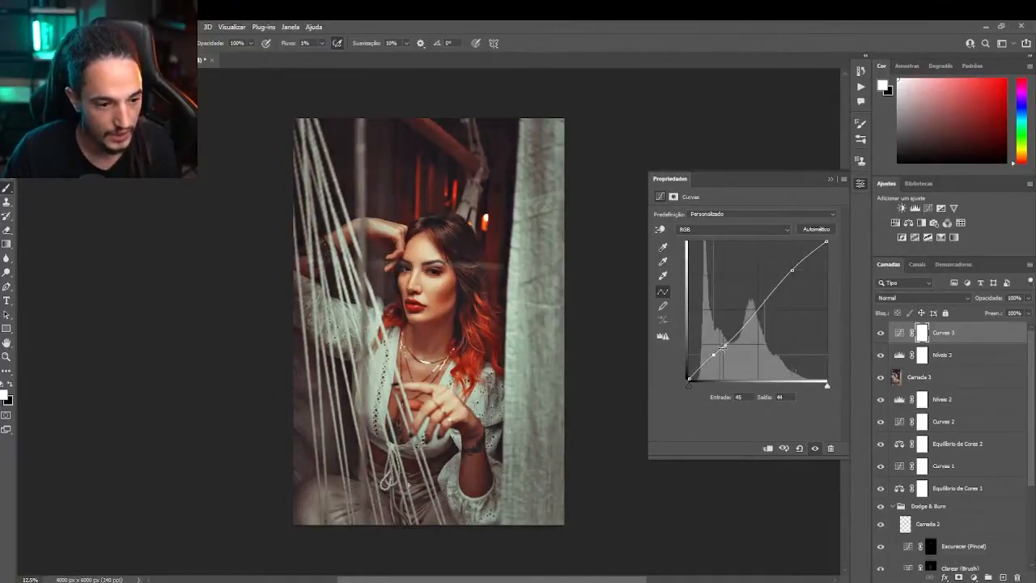
{"action": "left_click_drag", "start_coordinate": [725, 345], "coordinate": [732, 338]}
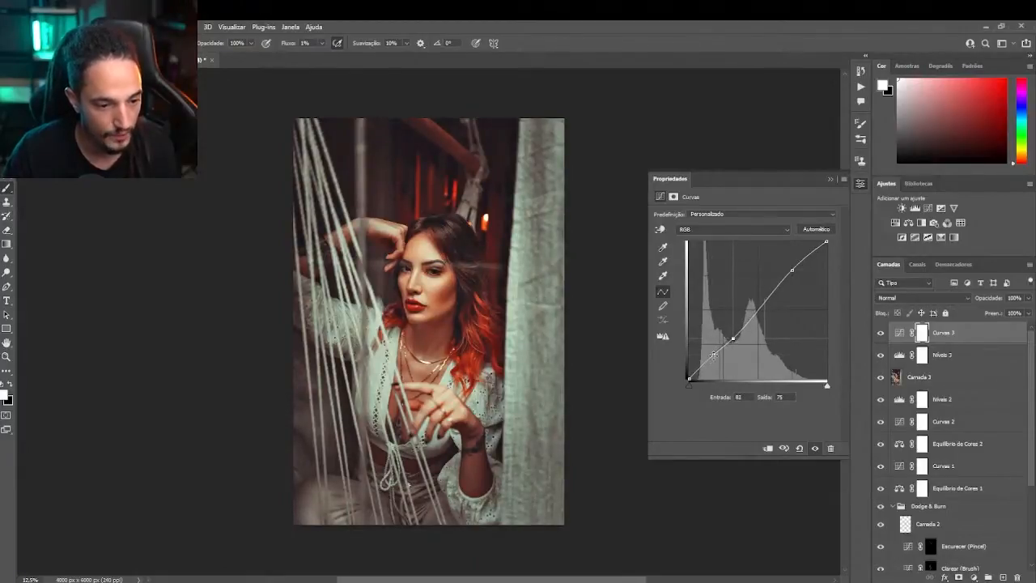
{"action": "left_click", "coordinate": [716, 353]}
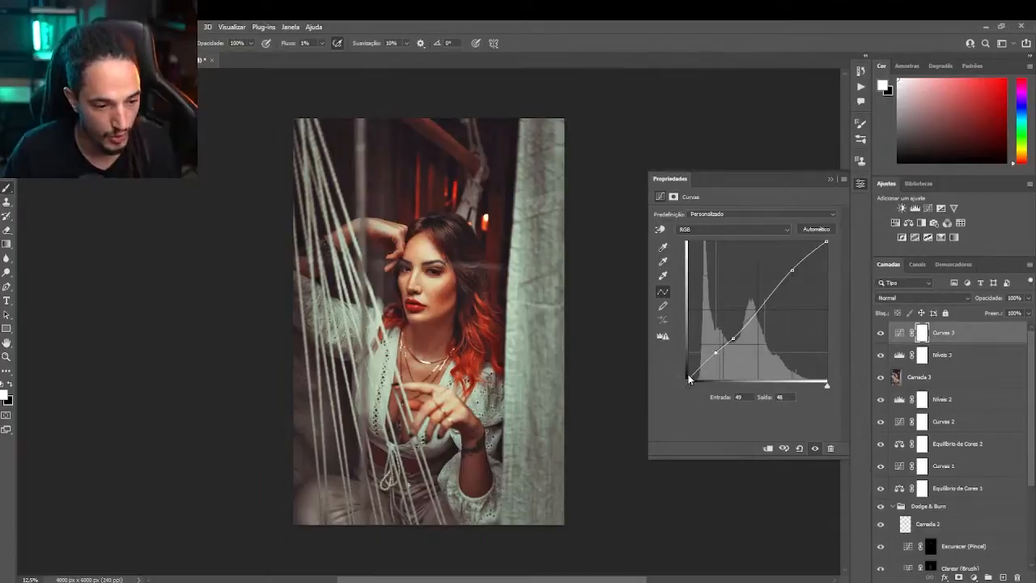
Lift the curve's black point to an output of about 17 for faded blacks, adjusting the neighbouring shadow points to match
{"action": "left_click_drag", "start_coordinate": [688, 377], "coordinate": [678, 368]}
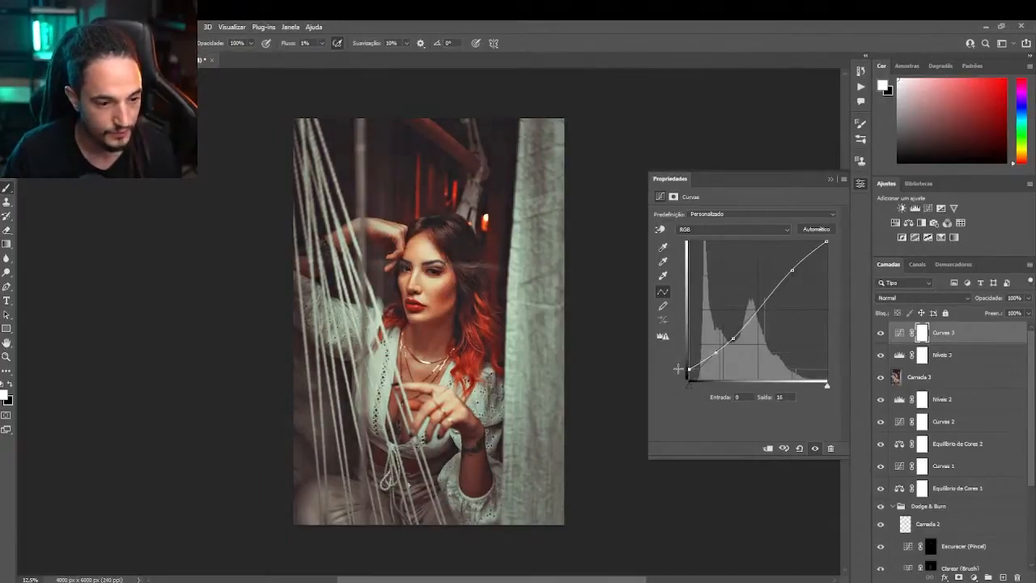
{"action": "left_click", "coordinate": [716, 351]}
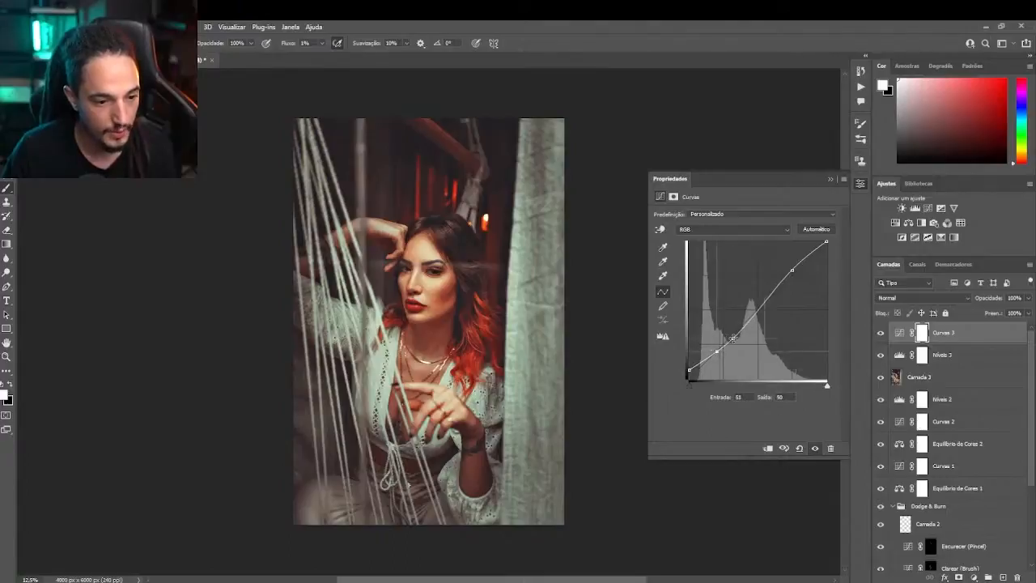
{"action": "left_click_drag", "start_coordinate": [733, 339], "coordinate": [732, 337]}
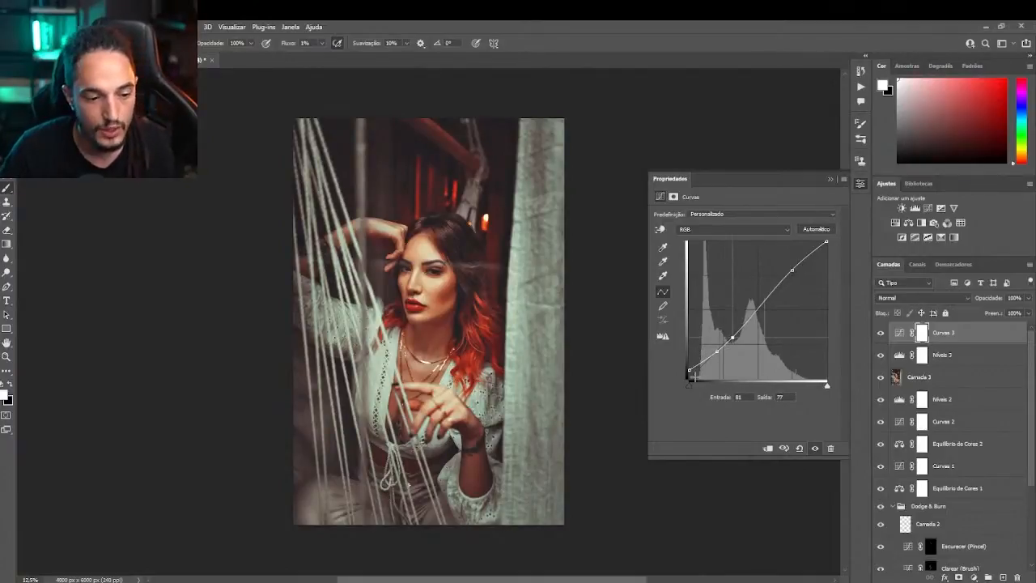
{"action": "left_click_drag", "start_coordinate": [690, 371], "coordinate": [688, 370]}
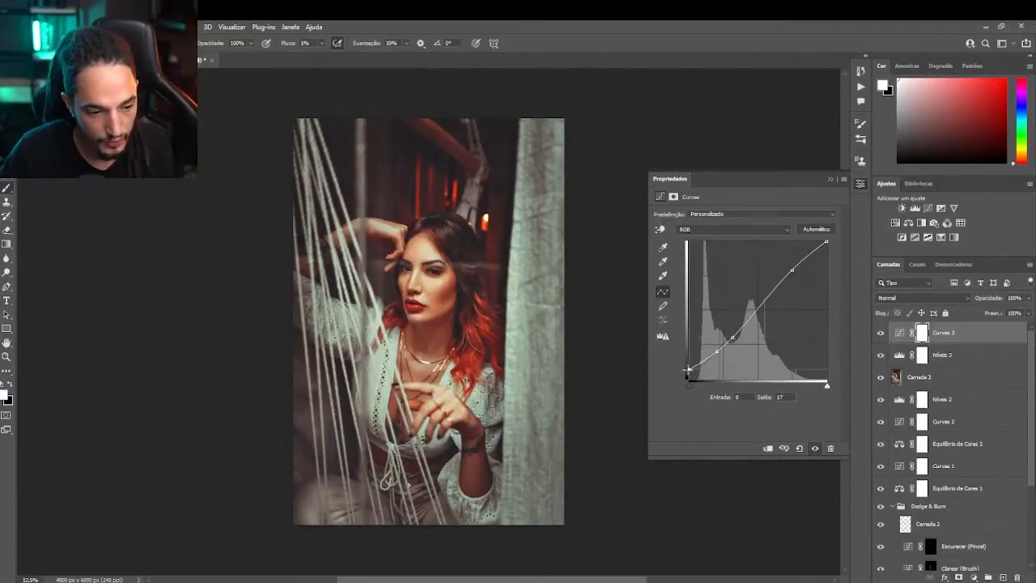
Fine-tune the two shadow points of the curve to outputs of about 49 and 78
{"action": "left_click", "coordinate": [717, 351]}
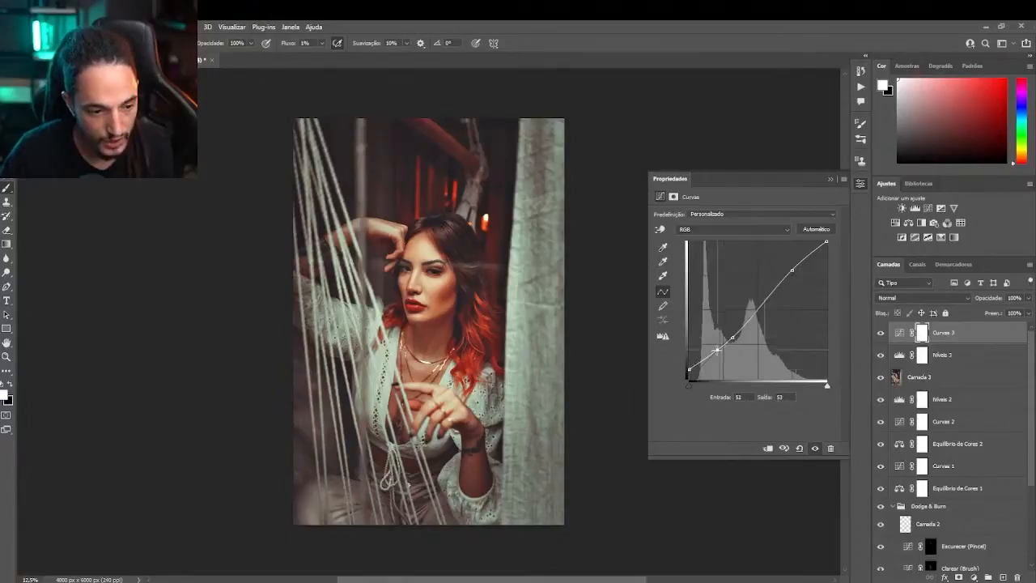
{"action": "left_click", "coordinate": [732, 336]}
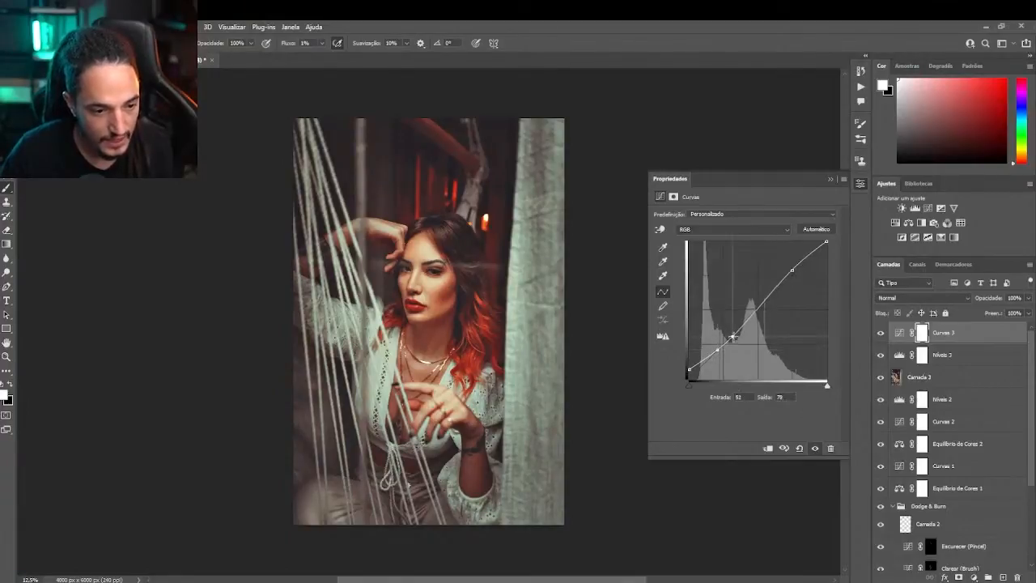
{"action": "left_click_drag", "start_coordinate": [716, 350], "coordinate": [717, 353]}
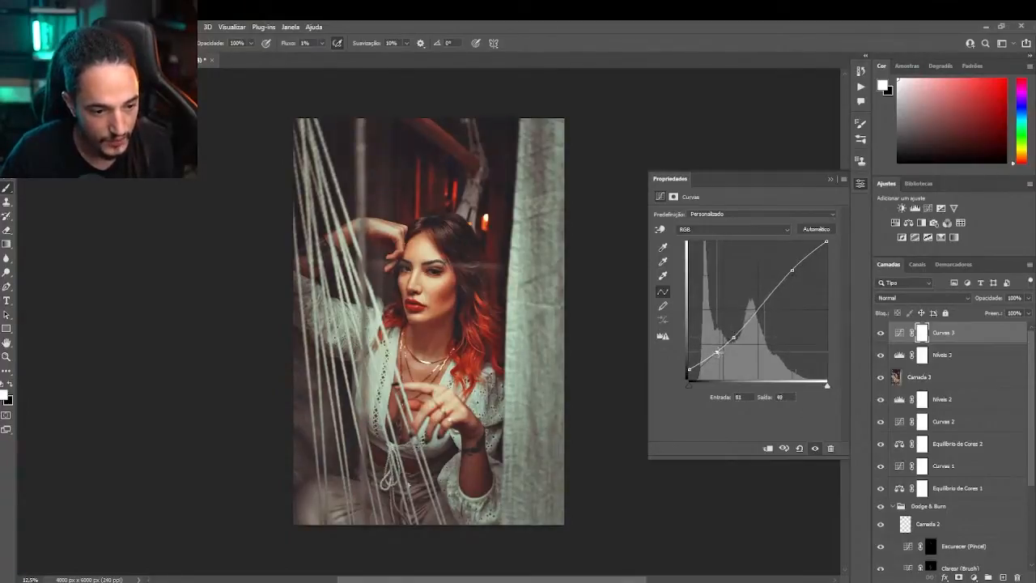
{"action": "left_click", "coordinate": [731, 337]}
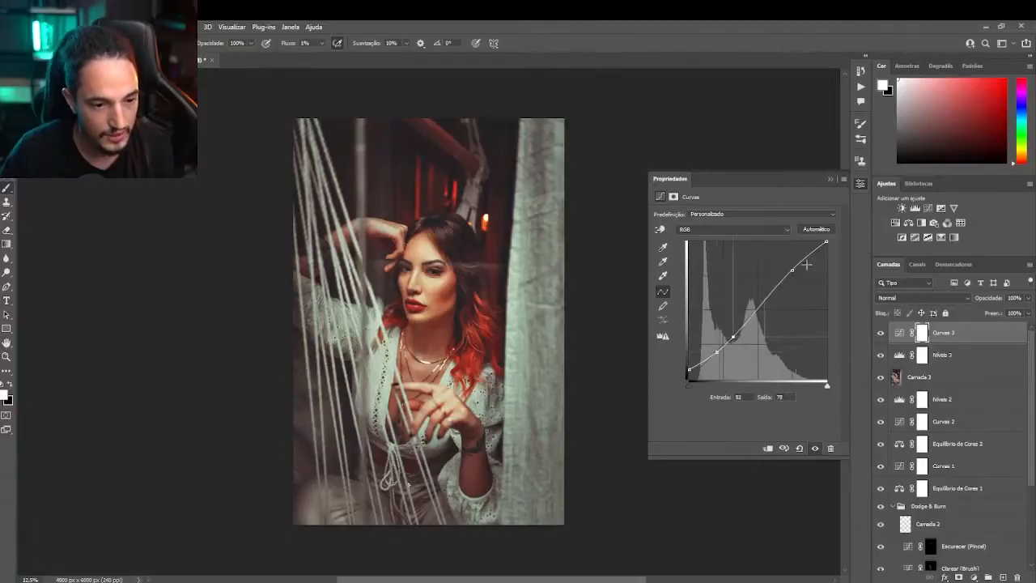
Lower the curve's highlight point slightly and add another point between it and the white end
{"action": "left_click_drag", "start_coordinate": [792, 271], "coordinate": [794, 276]}
{"action": "left_click_drag", "start_coordinate": [793, 273], "coordinate": [829, 236]}
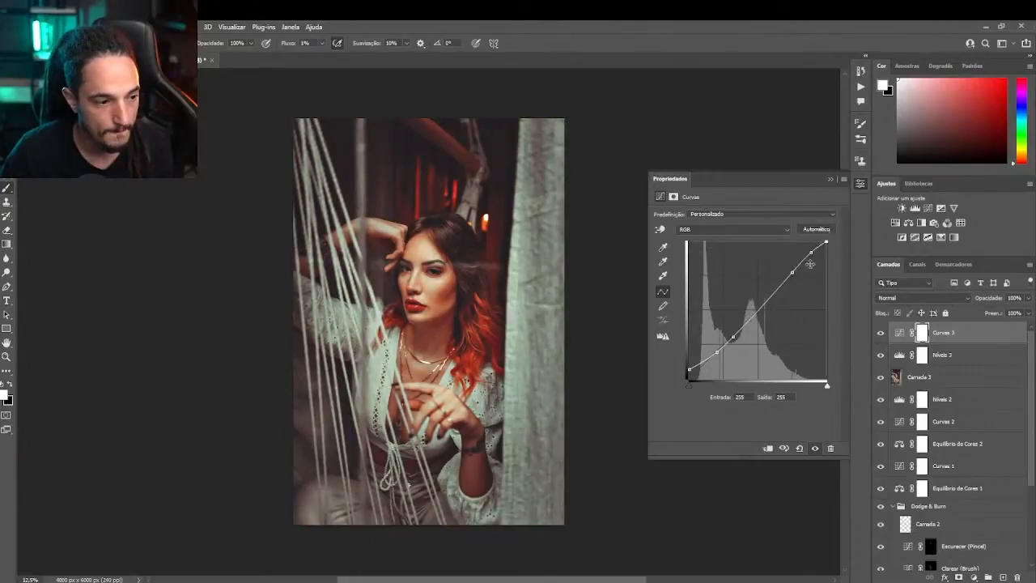
Compare the image with and without the Curvas 3 layer and delete that layer's mask
{"action": "left_click", "coordinate": [881, 337]}
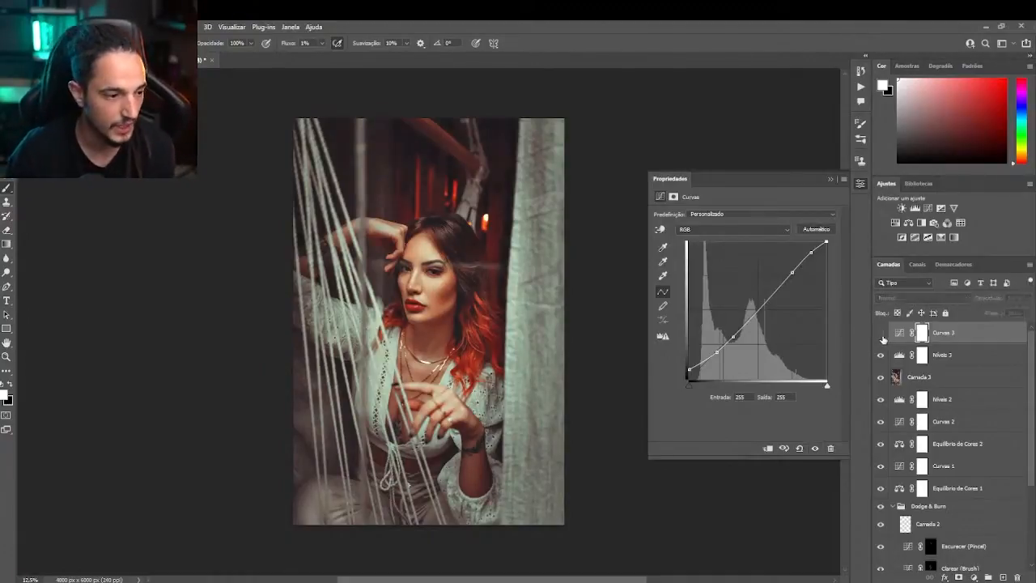
{"action": "key", "text": "Delete"}
{"action": "key", "text": "Delete"}
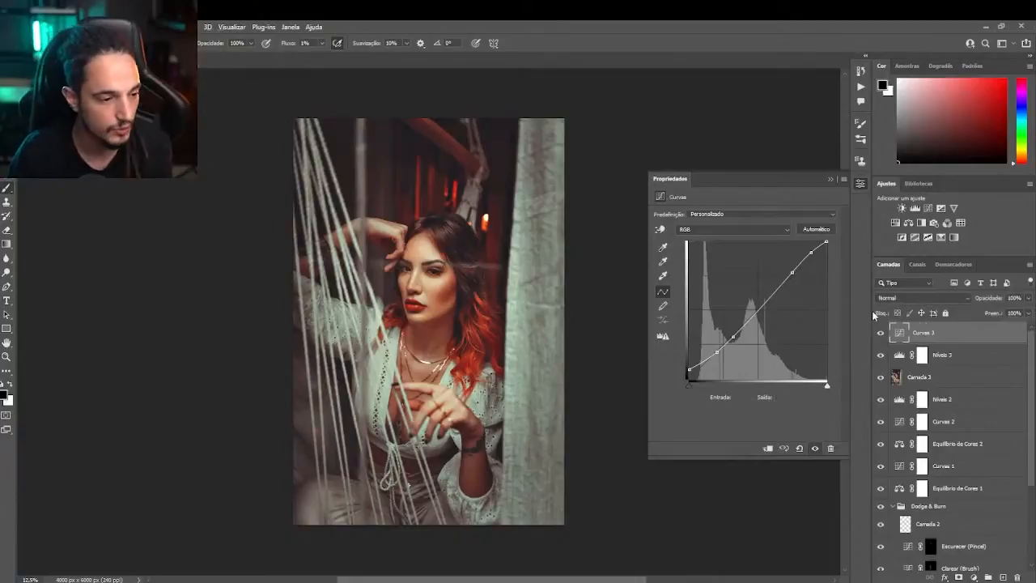
Switch to Lightroom and add two shadow points, the upper at about 78/74, and a highlight point at 192 to the tone curve
{"action": "key", "text": "alt+Tab"}
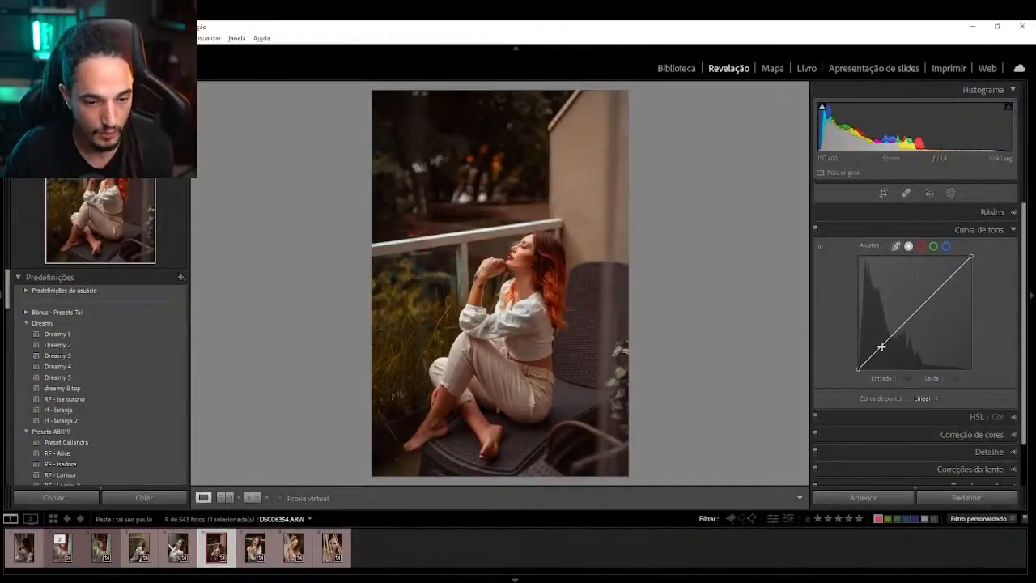
{"action": "mouse_move", "coordinate": [882, 346]}
{"action": "left_mouse_down"}
{"action": "mouse_move", "coordinate": [877, 355]}
{"action": "mouse_move", "coordinate": [893, 336]}
{"action": "mouse_move", "coordinate": [879, 356]}
{"action": "mouse_move", "coordinate": [894, 341]}
{"action": "left_mouse_up"}
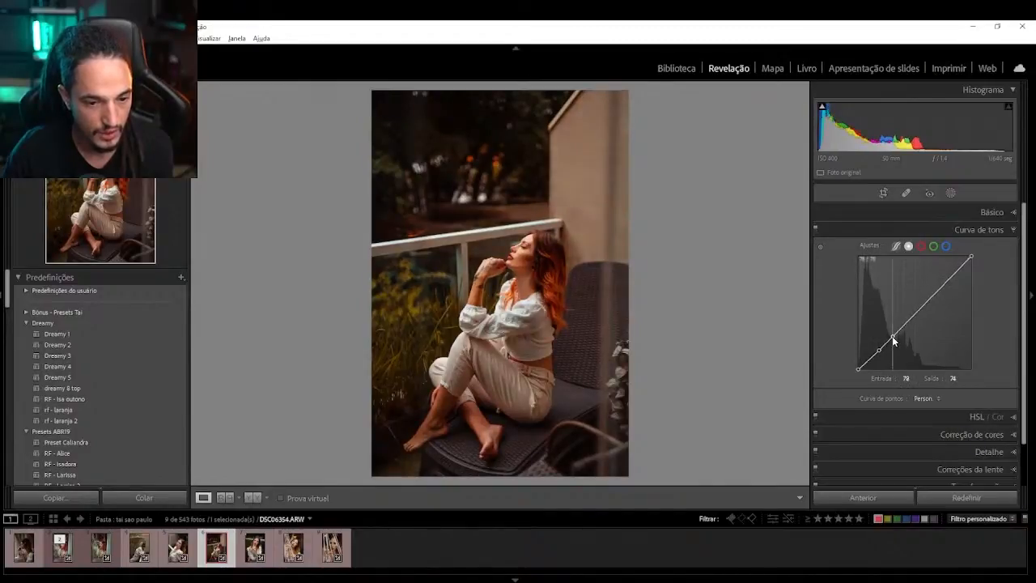
{"action": "left_click", "coordinate": [942, 285]}
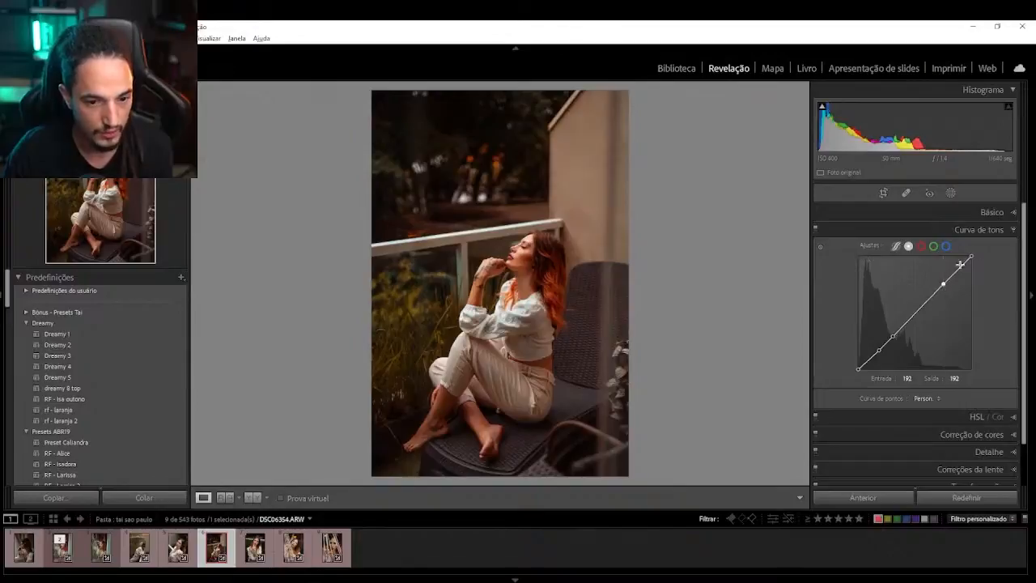
Lift the tone curve's black point, nudge the upper shadow point and lower the white point to an output of 241
{"action": "left_click_drag", "start_coordinate": [858, 368], "coordinate": [880, 349]}
{"action": "left_click_drag", "start_coordinate": [893, 336], "coordinate": [895, 335]}
{"action": "left_click_drag", "start_coordinate": [944, 285], "coordinate": [971, 261]}
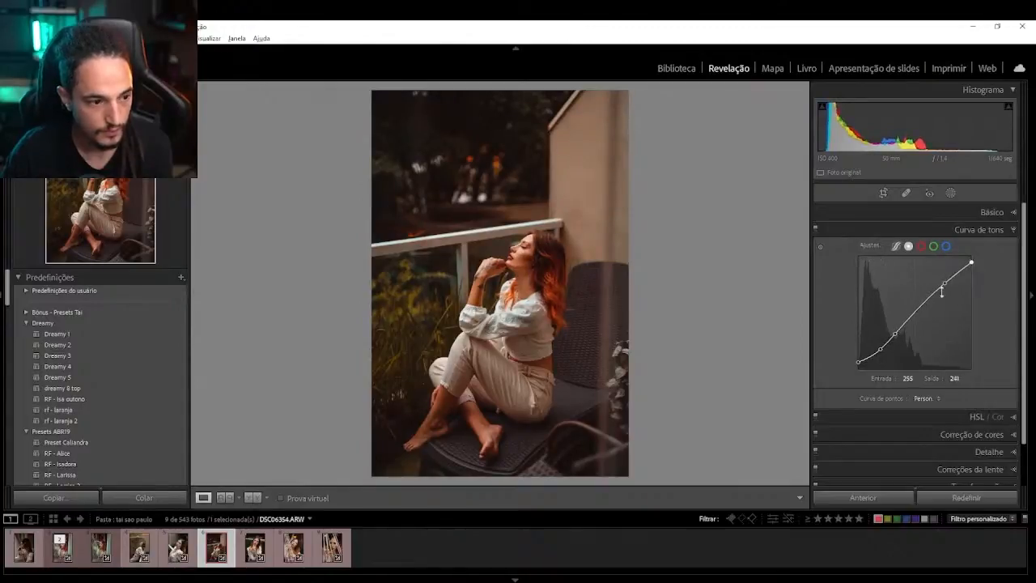
{"action": "left_click", "coordinate": [817, 226]}
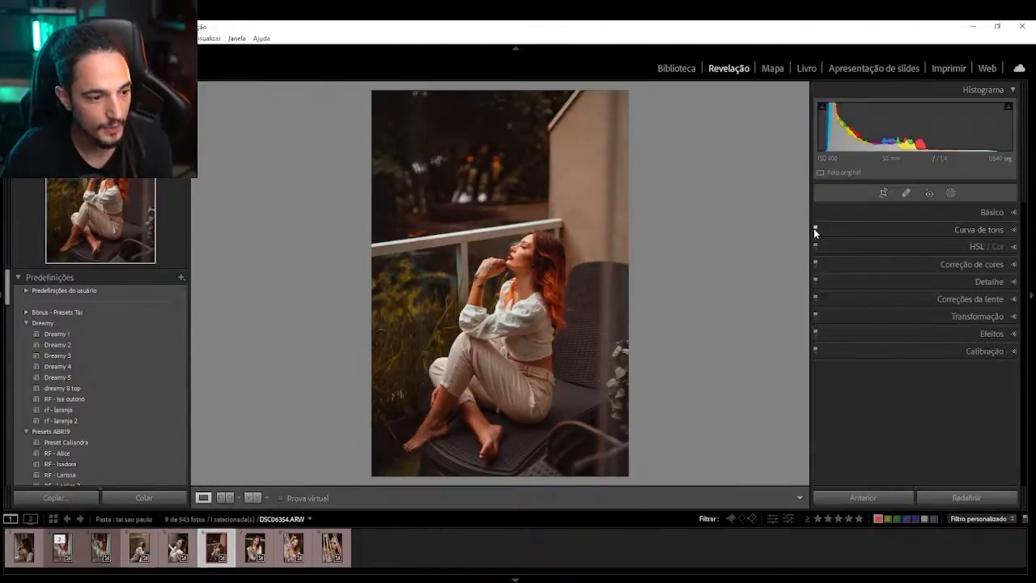
{"action": "left_click", "coordinate": [831, 230]}
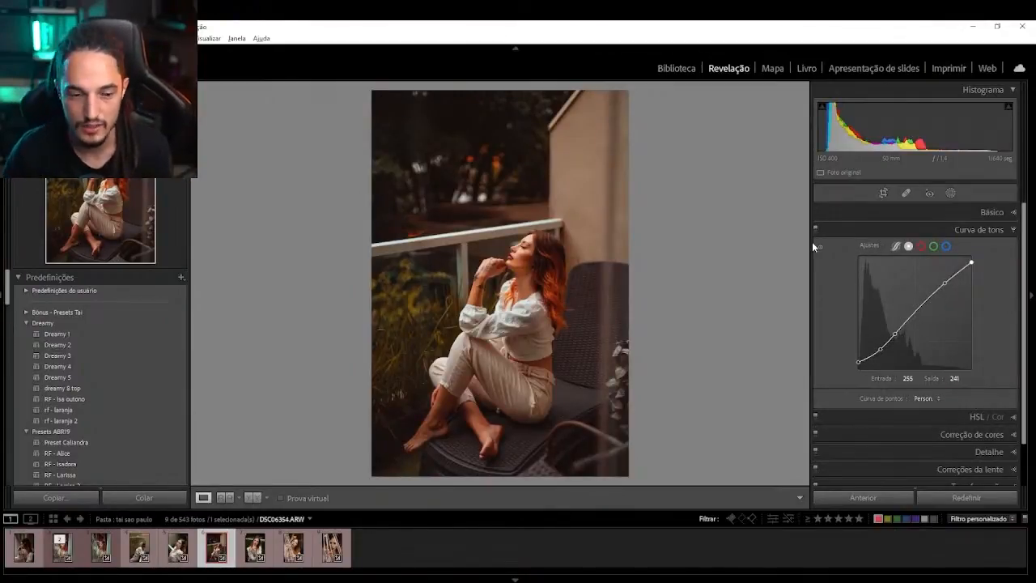
Collapse the Dreamy and Presets ABR19 groups and the whole presets list to make room for the edit history
{"action": "left_click", "coordinate": [26, 322]}
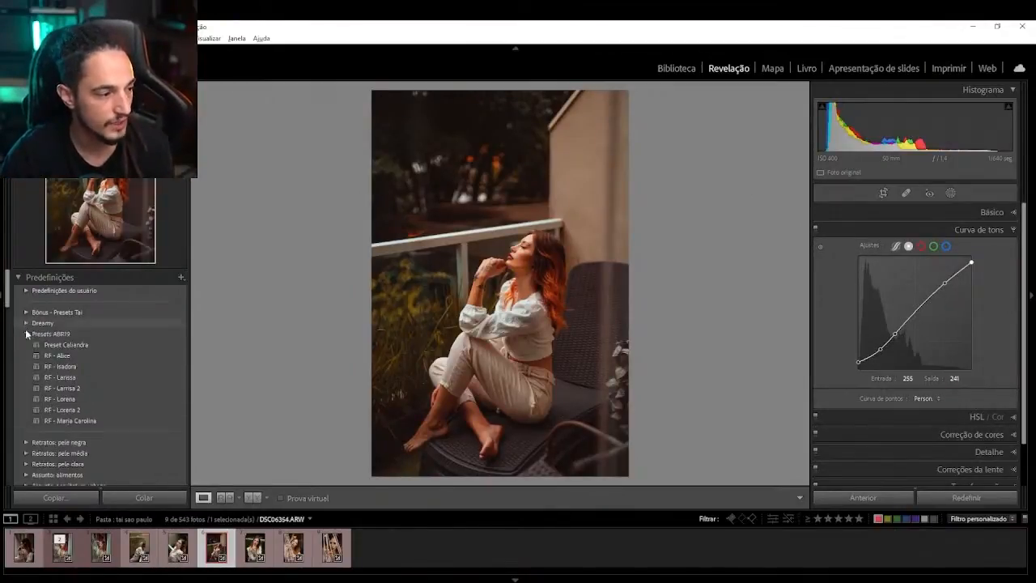
{"action": "left_click", "coordinate": [26, 334]}
{"action": "left_click", "coordinate": [107, 278]}
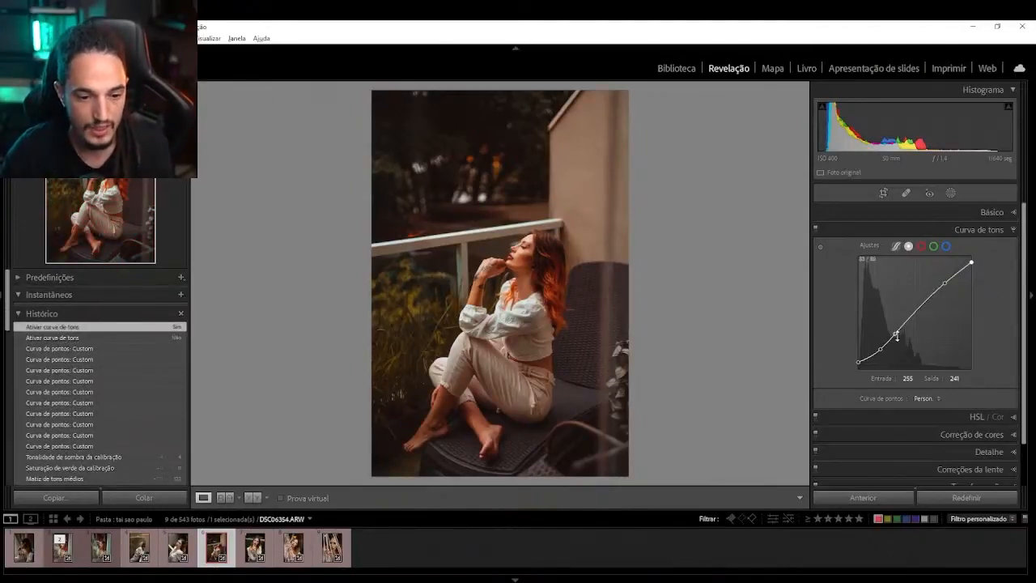
Fine-tune the tone curve's highlight point to input 198, output 193, and the upper shadow point to input 93, output 89
{"action": "left_click_drag", "start_coordinate": [895, 332], "coordinate": [894, 354]}
{"action": "key", "text": "ctrl+z"}
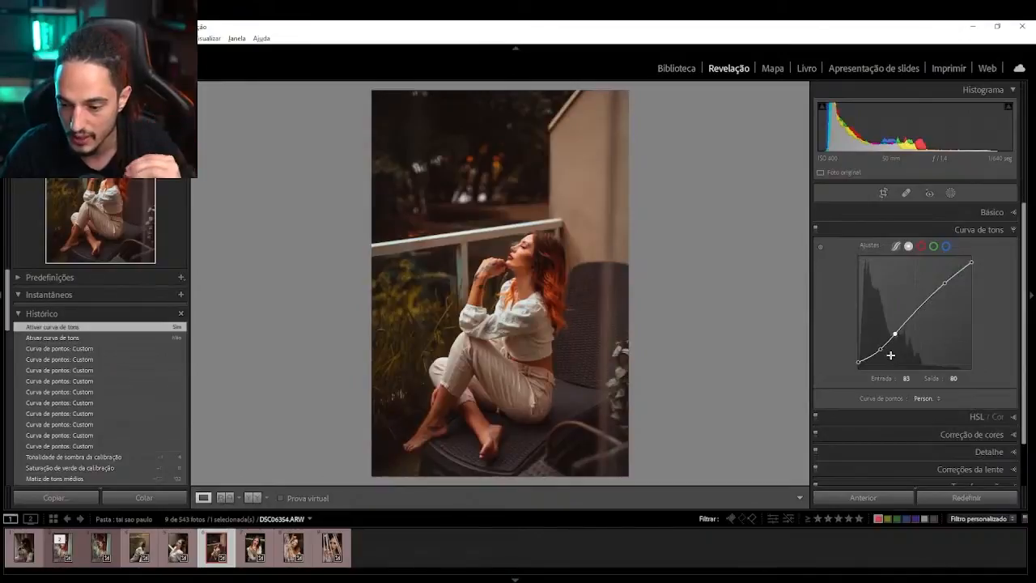
{"action": "left_click", "coordinate": [945, 284]}
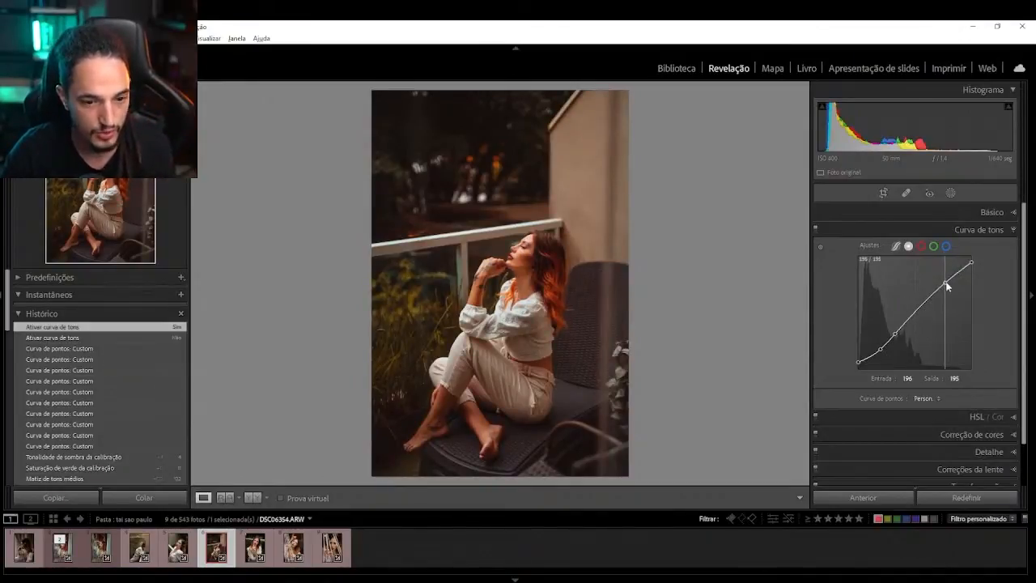
{"action": "left_click_drag", "start_coordinate": [947, 285], "coordinate": [947, 286]}
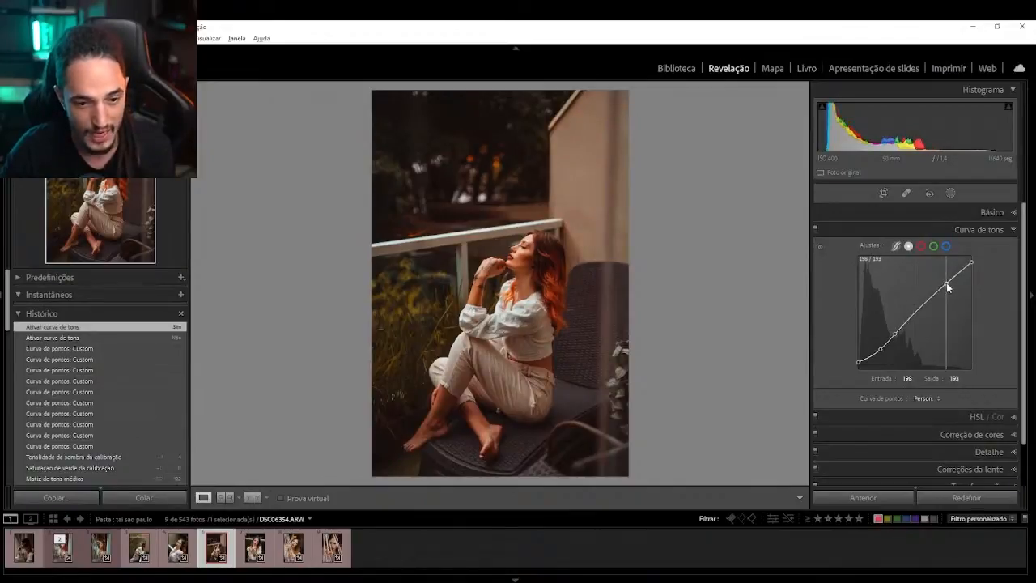
{"action": "left_click_drag", "start_coordinate": [894, 334], "coordinate": [900, 334]}
Compare the photo with and without the tone curve adjustment several times, leaving the adjustment enabled
{"action": "left_click", "coordinate": [817, 230]}
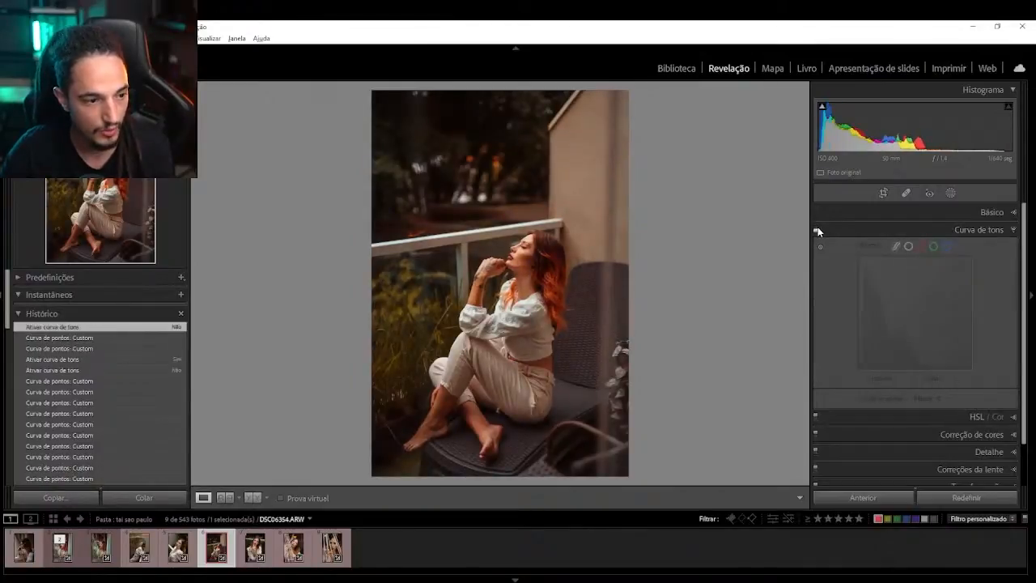
{"action": "left_click", "coordinate": [817, 230]}
{"action": "left_click", "coordinate": [816, 230]}
{"action": "left_click", "coordinate": [816, 229]}
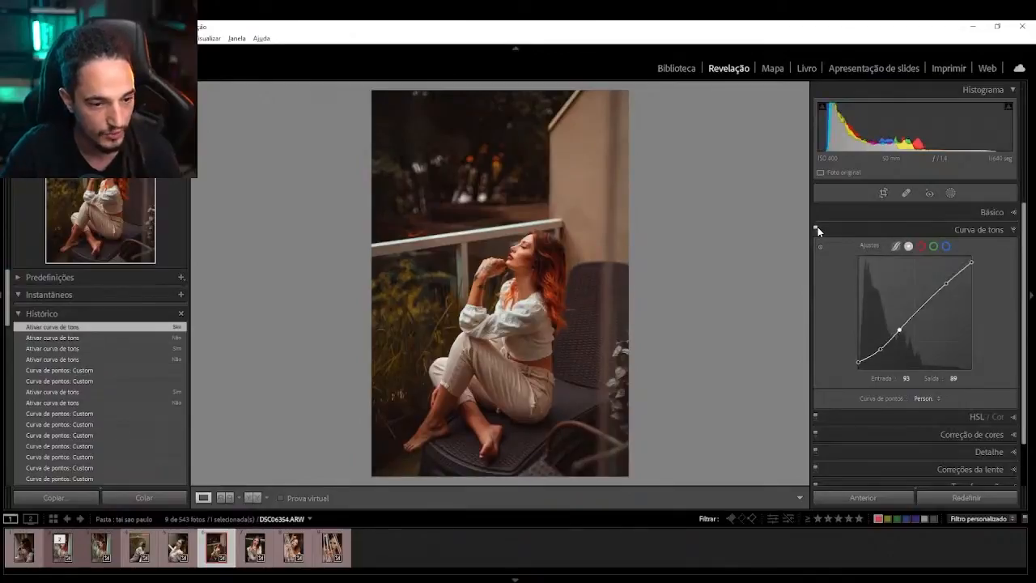
{"action": "left_click", "coordinate": [817, 229]}
{"action": "left_click", "coordinate": [816, 230]}
{"action": "left_click", "coordinate": [817, 230]}
{"action": "left_click", "coordinate": [817, 230]}
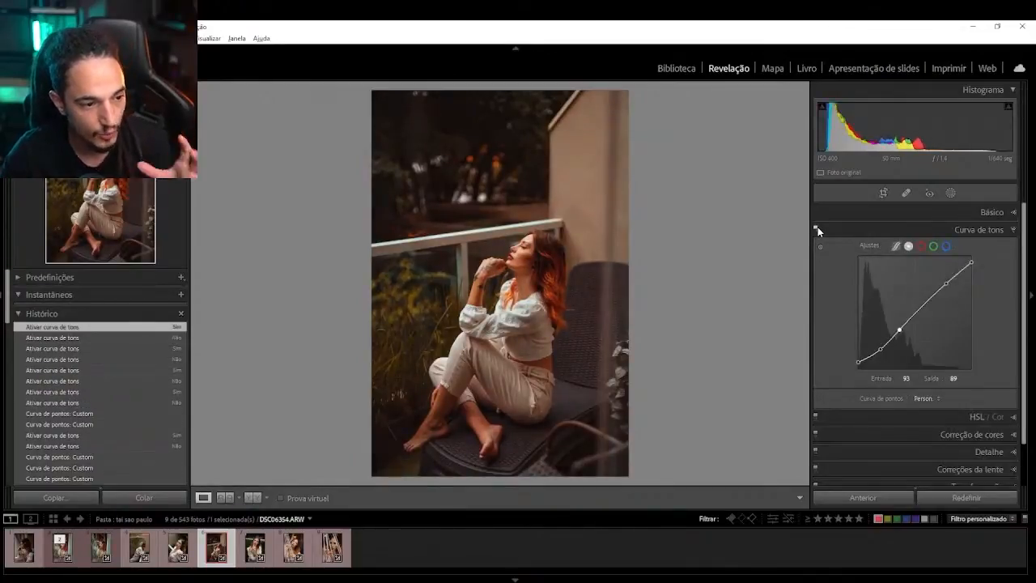
{"action": "left_click", "coordinate": [816, 230]}
{"action": "left_click", "coordinate": [816, 230]}
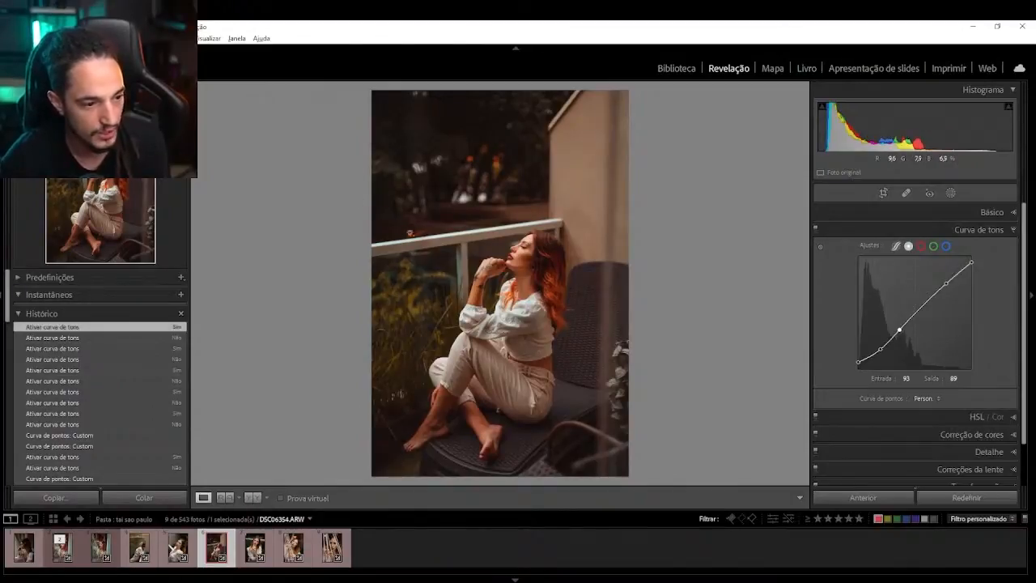
{"action": "left_click", "coordinate": [815, 231]}
{"action": "left_click", "coordinate": [815, 231]}
{"action": "left_click", "coordinate": [816, 232]}
{"action": "left_click", "coordinate": [816, 231]}
{"action": "left_click", "coordinate": [816, 231]}
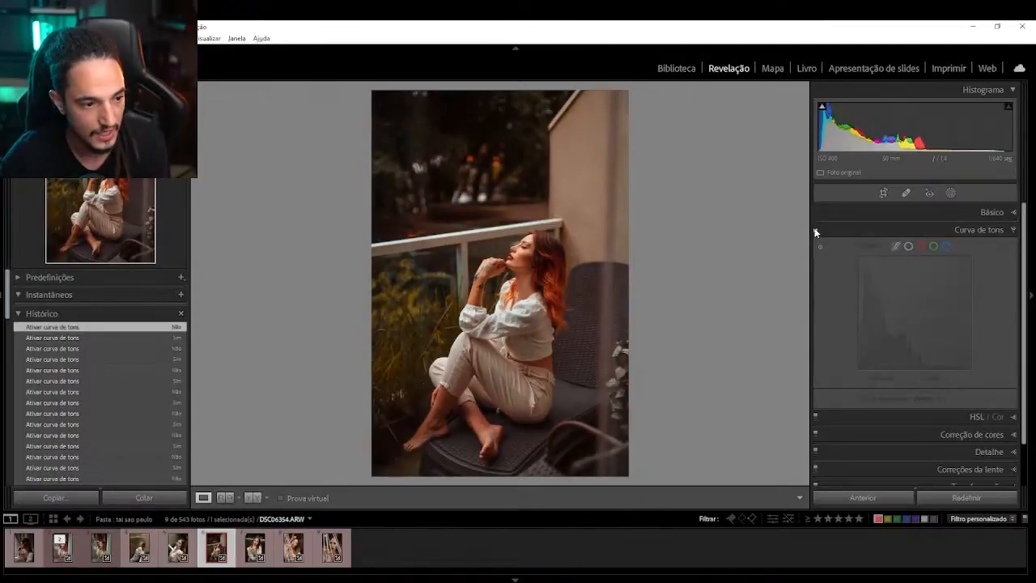
{"action": "left_click", "coordinate": [815, 231]}
{"action": "left_click", "coordinate": [816, 232]}
{"action": "left_click", "coordinate": [815, 231]}
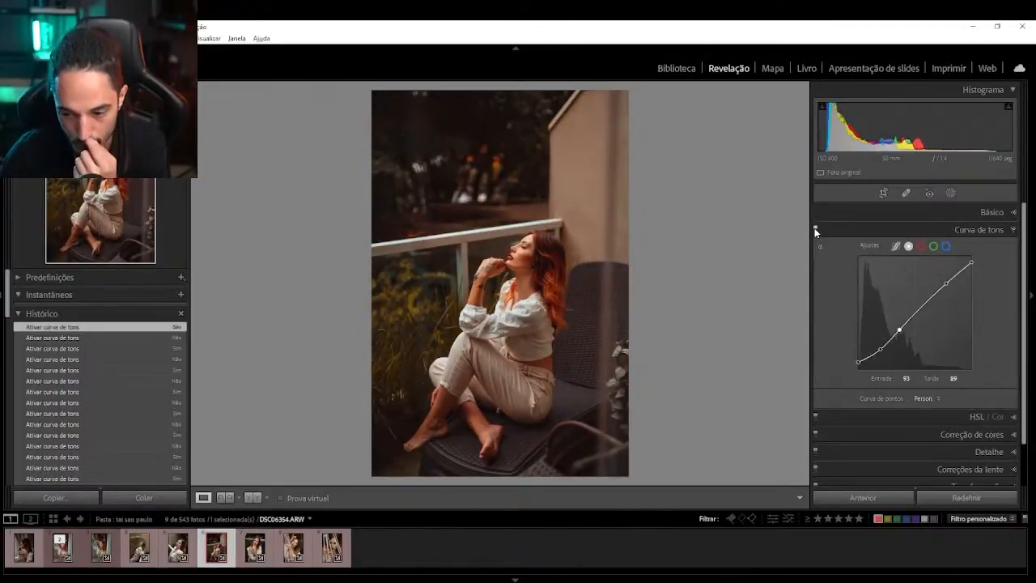